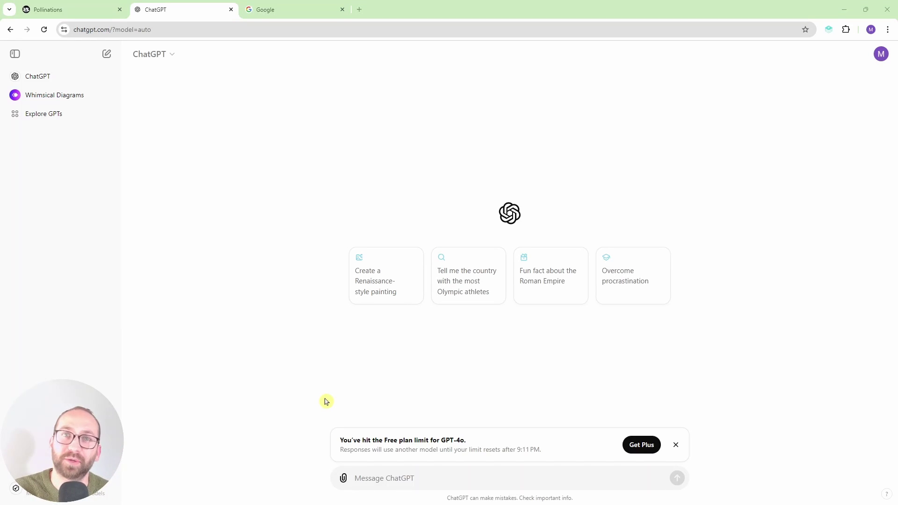
- Send ChatGPT the prompt-generator instructions describing Rafiki holding baby Mario on Pride Rock
{"action": "left_click", "coordinate": [369, 482]}
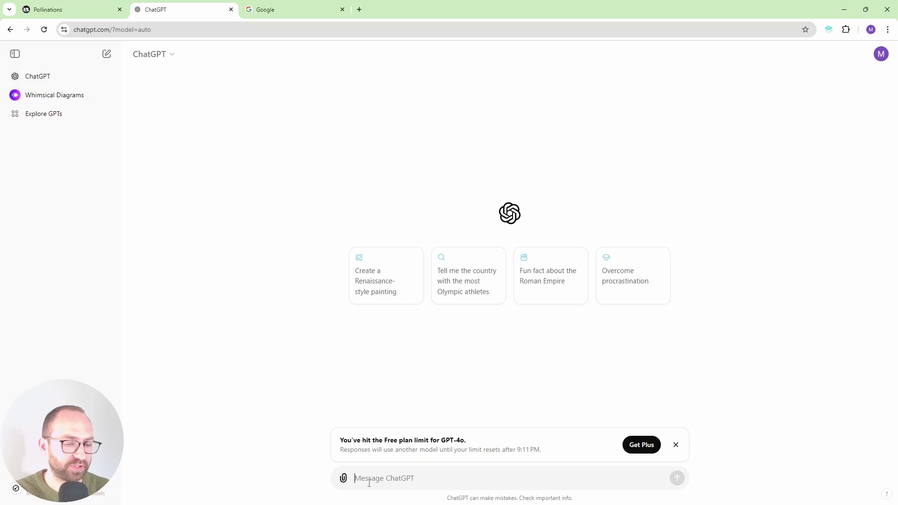
{"action": "type", "text": "You will now act as a prompt generator. I will describe an image to you, and you will create a prompt that could be used for image-generation. Image description: Rafiki is holding baby Mario in both hands. Rafiki's arms are extended. They are on top of Pride Rock. All the other animals are on the ground below. Give me a summary and then include the following (markdown) = ![Image](https://image.pollinations.ai/prompt/{description}), where {description} = {sceneDetailed},%20{adjective1},%20{charactersDetailed},%20{adjective2},%20{visualStyle1},%20{visualStyle2},%20{visualStyle3},%20{genre},%20{artistReference} Remember to not include the logo."}
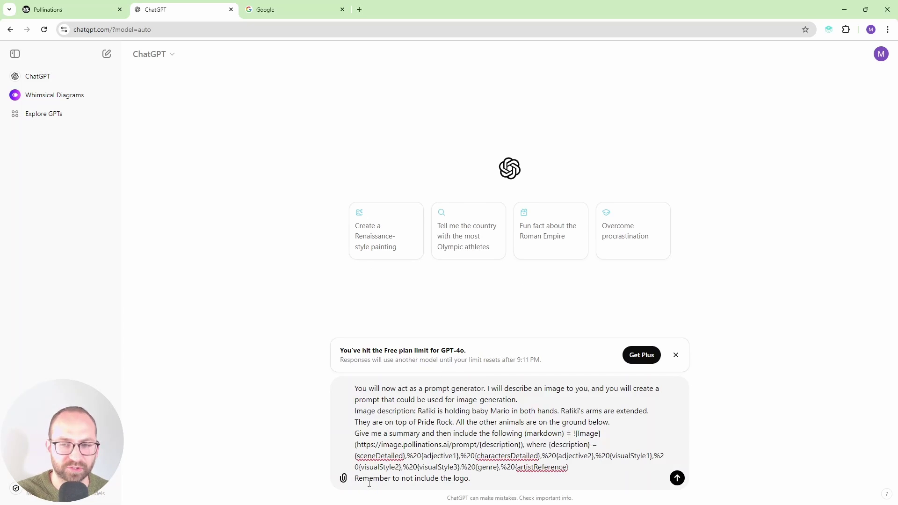
{"action": "key", "text": "Return"}
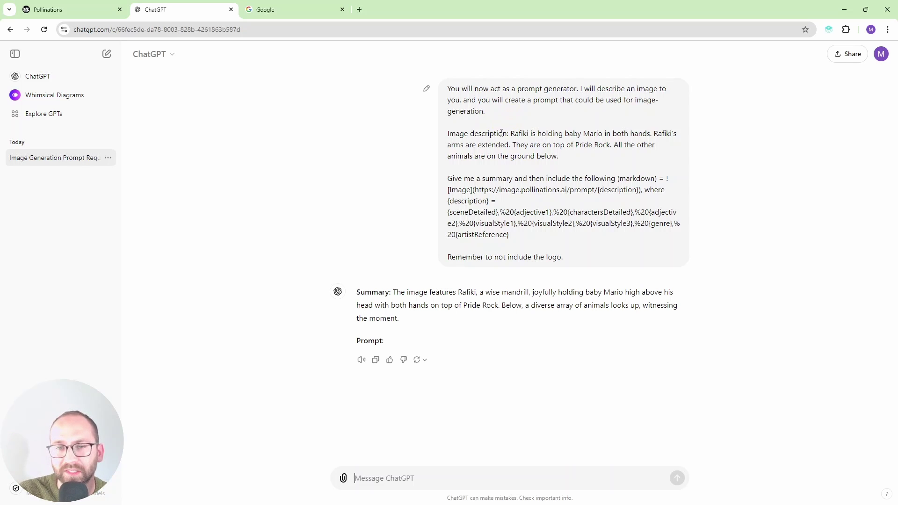
{"action": "left_click_drag", "start_coordinate": [497, 132], "coordinate": [562, 157]}
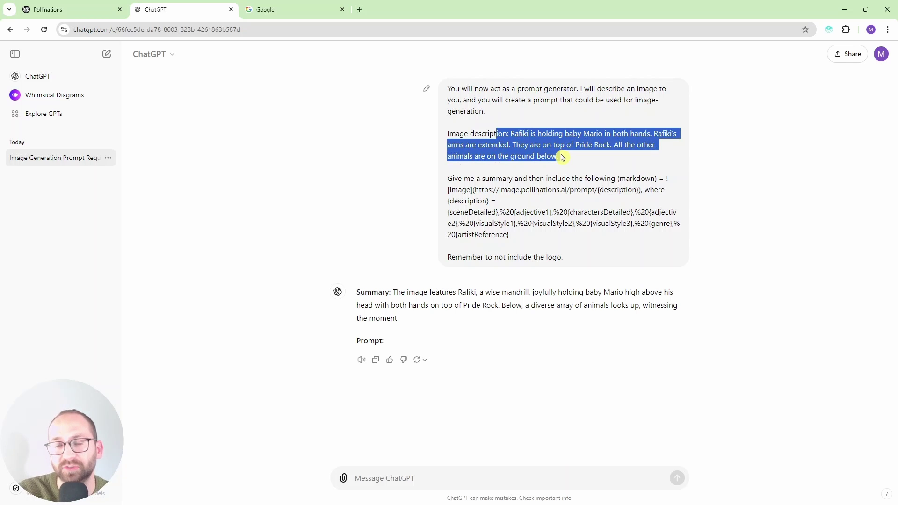
{"action": "left_click", "coordinate": [568, 160]}
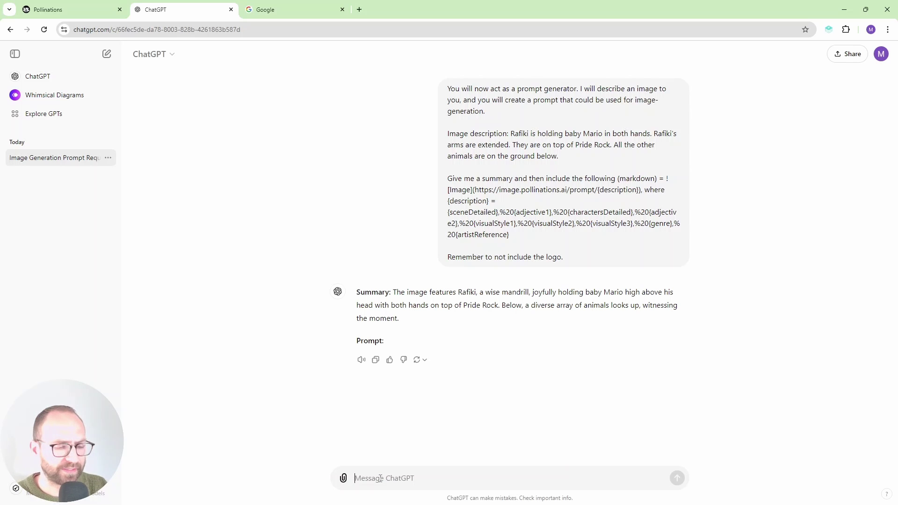
- Ask ChatGPT 'please give me the markdown' and select the returned Pollinations image link
{"action": "type", "text": "please give me the"}
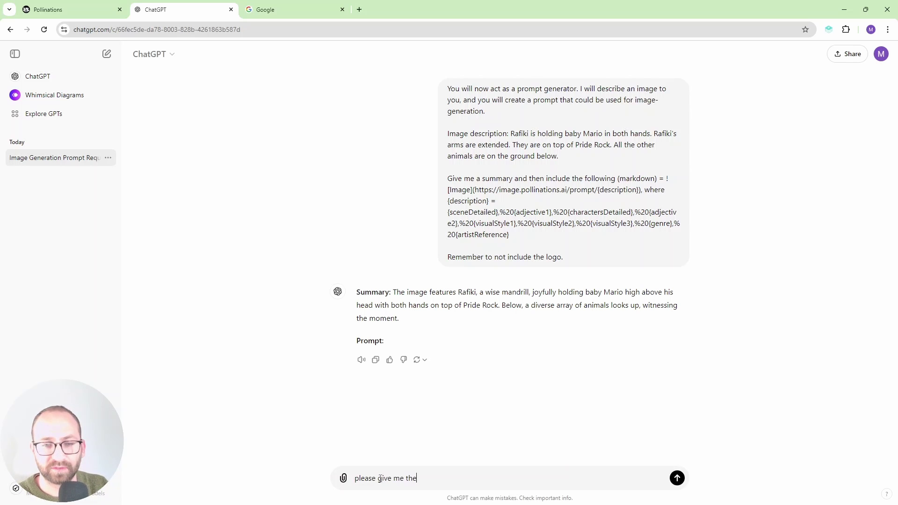
{"action": "type", "text": " down"}
{"action": "key", "text": "BackSpace"}
{"action": "key", "text": "BackSpace"}
{"action": "key", "text": "BackSpace"}
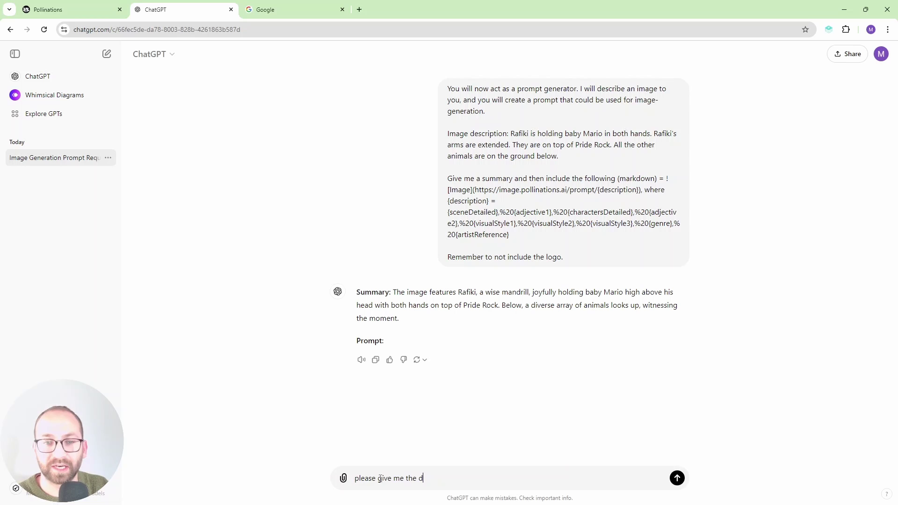
{"action": "type", "text": "m"}
{"action": "key", "text": "BackSpace"}
{"action": "key", "text": "BackSpace"}
{"action": "type", "text": "markdown"}
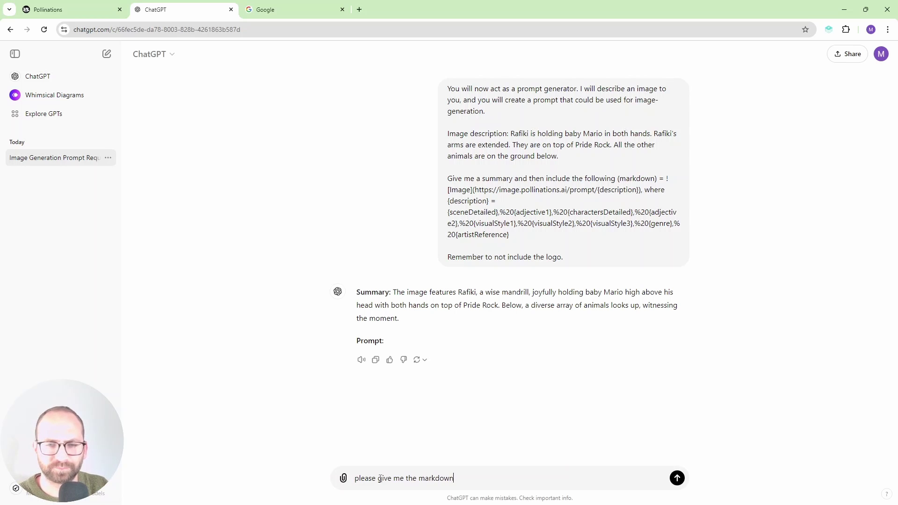
{"action": "key", "text": "Return"}
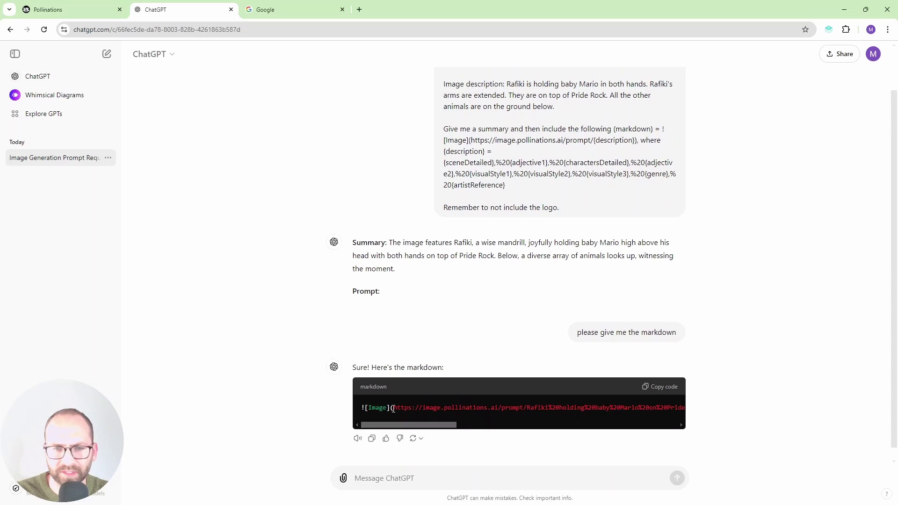
{"action": "left_click_drag", "start_coordinate": [394, 395], "coordinate": [673, 397]}
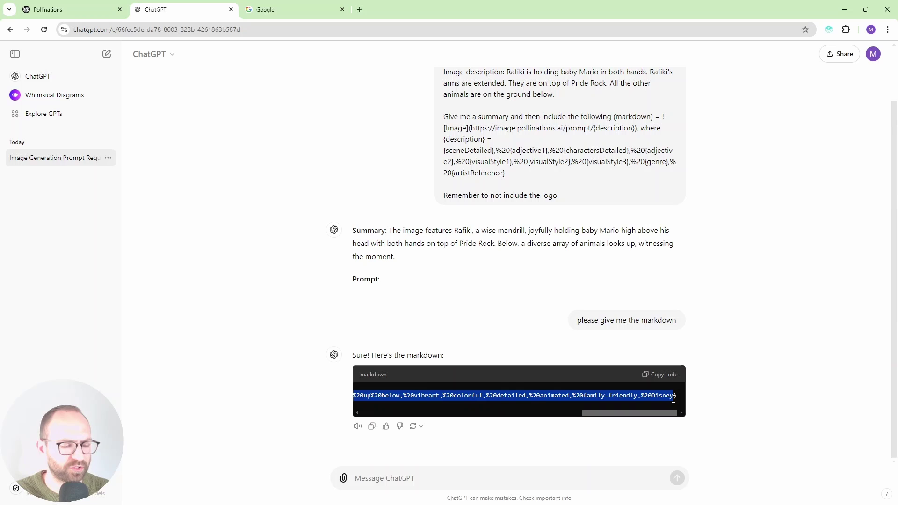
- Load the copied Pollinations URL in the Google tab to view the Rafiki image
{"action": "left_click", "coordinate": [301, 9]}
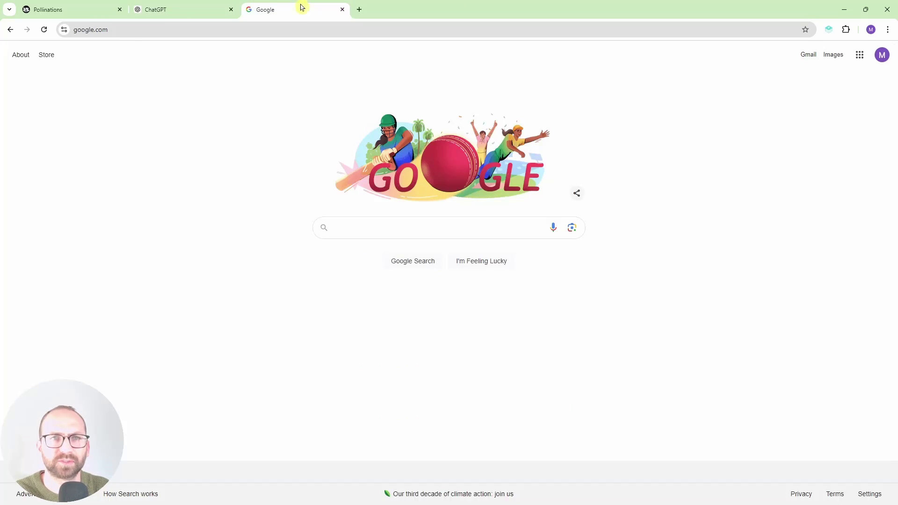
{"action": "left_click", "coordinate": [297, 29]}
{"action": "key", "text": "ctrl+v"}
{"action": "key", "text": "Return"}
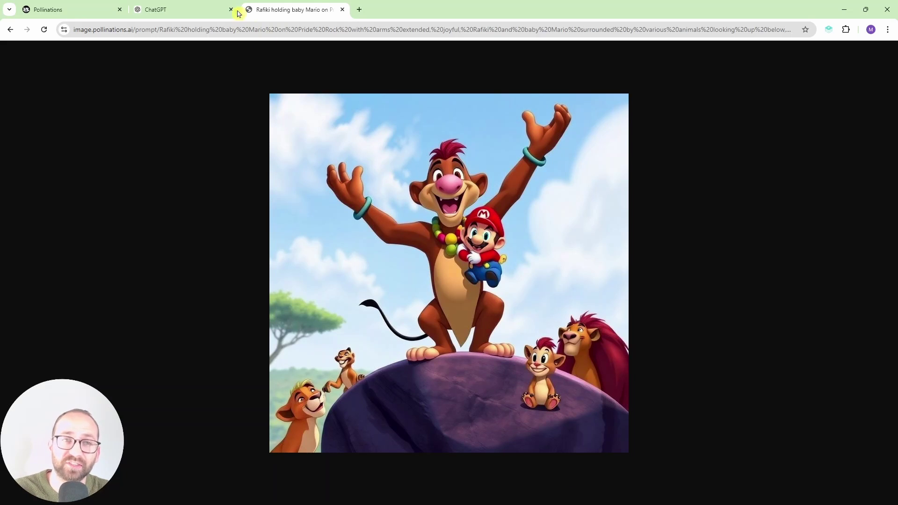
- Ask ChatGPT 'can you make mario wear a nappy'
{"action": "left_click", "coordinate": [217, 10]}
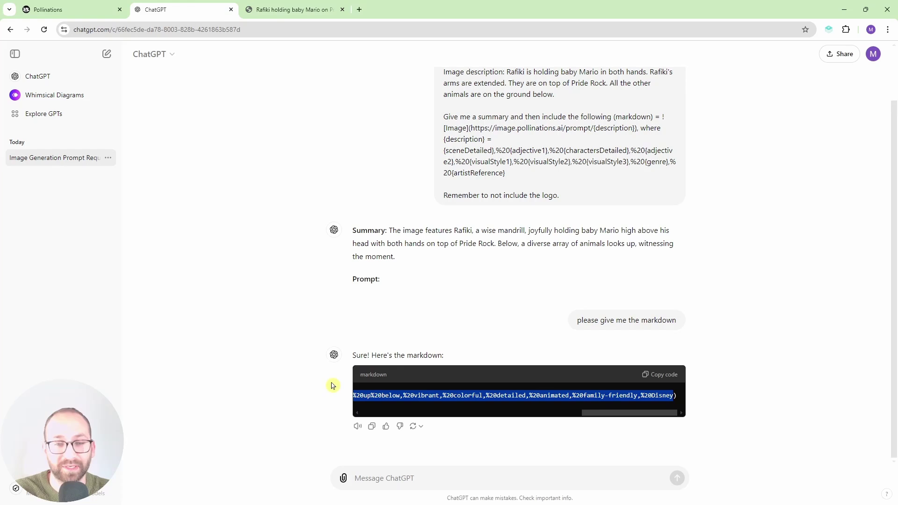
{"action": "left_click", "coordinate": [383, 480]}
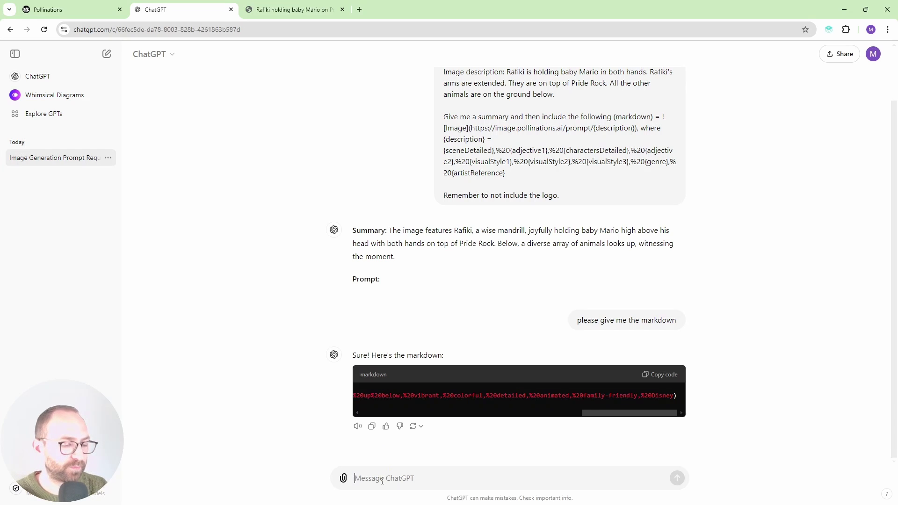
{"action": "type", "text": "can you make "}
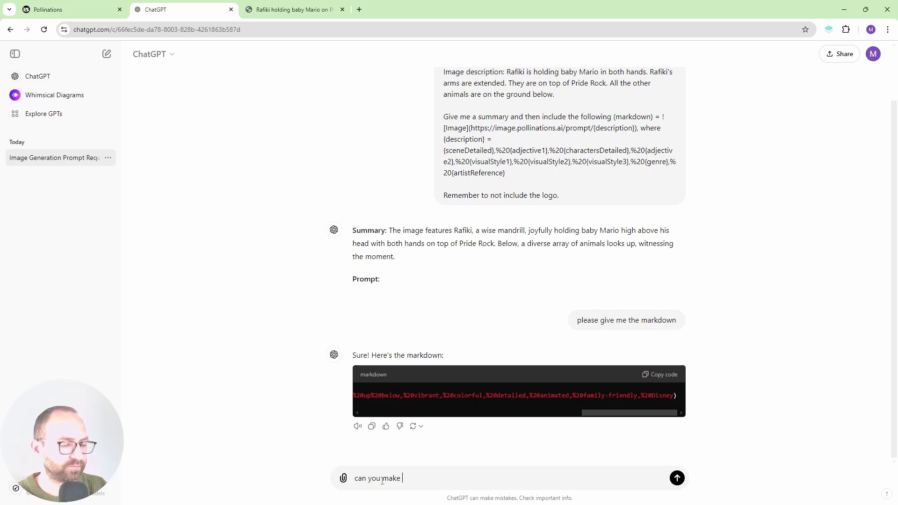
{"action": "type", "text": "mario wear a nappy"}
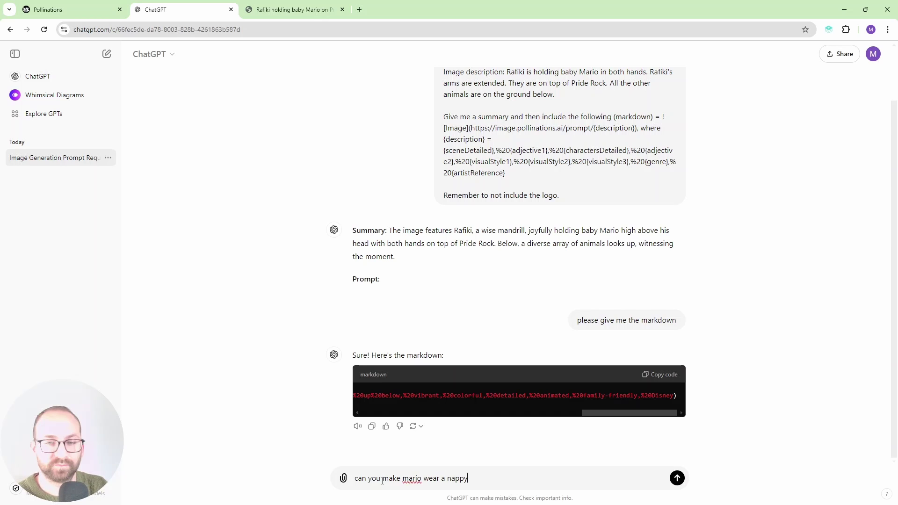
{"action": "key", "text": "Return"}
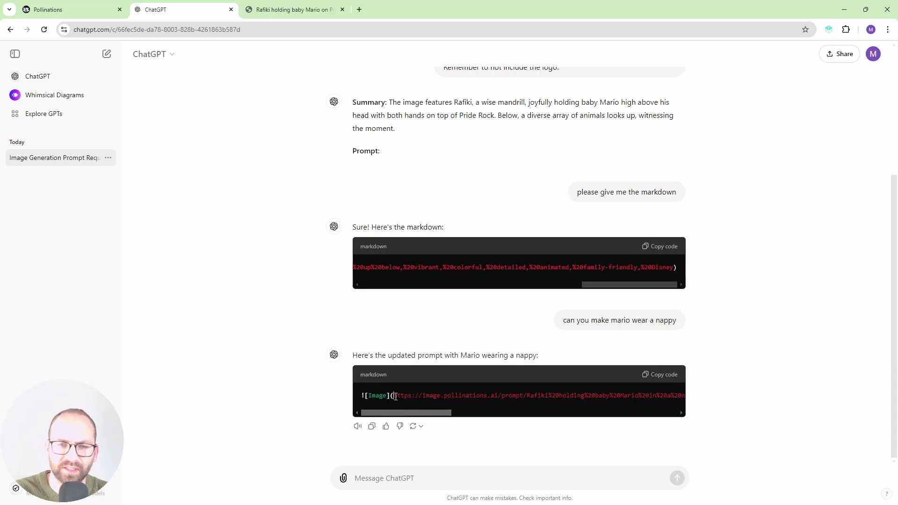
- Copy the updated nappy image link into the Rafiki image tab's address bar
{"action": "left_click_drag", "start_coordinate": [395, 396], "coordinate": [673, 396]}
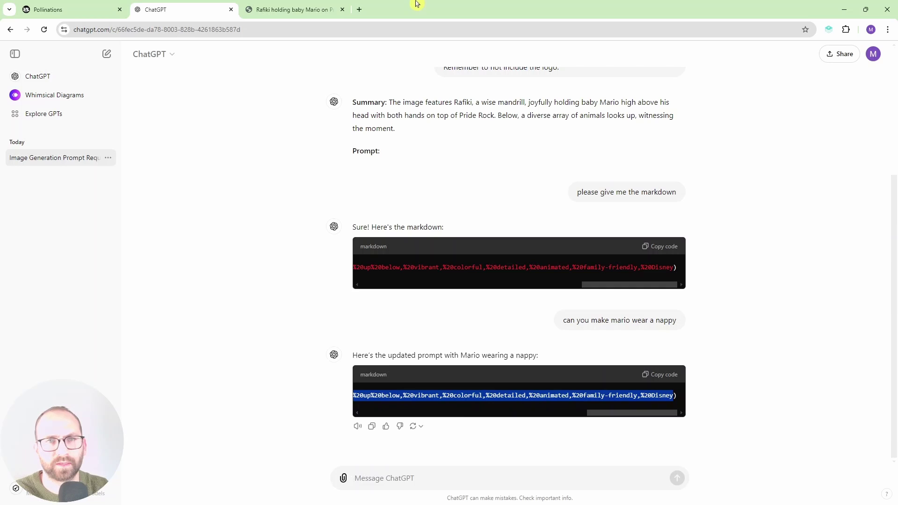
{"action": "left_click", "coordinate": [297, 7]}
{"action": "left_click", "coordinate": [296, 26]}
{"action": "key", "text": "ctrl+v"}
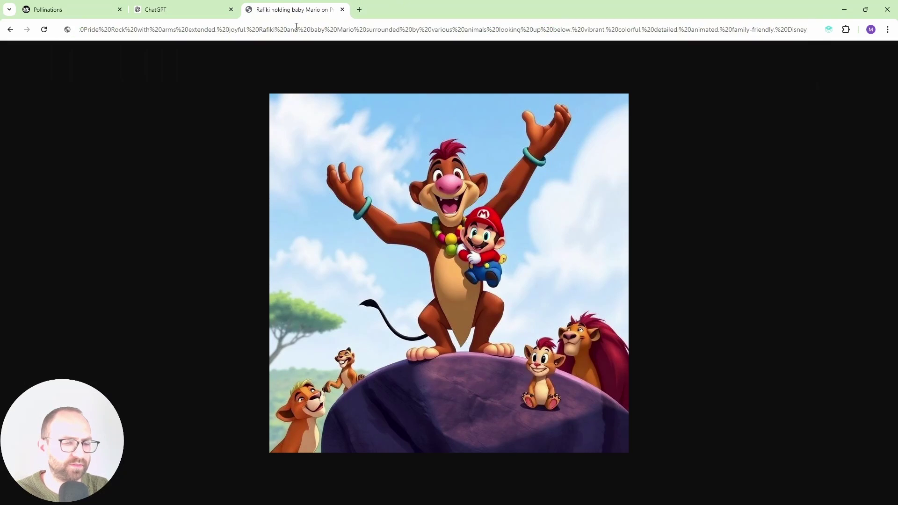
- Load the nappy version of the Rafiki image, then go back to ChatGPT
{"action": "key", "text": "Return"}
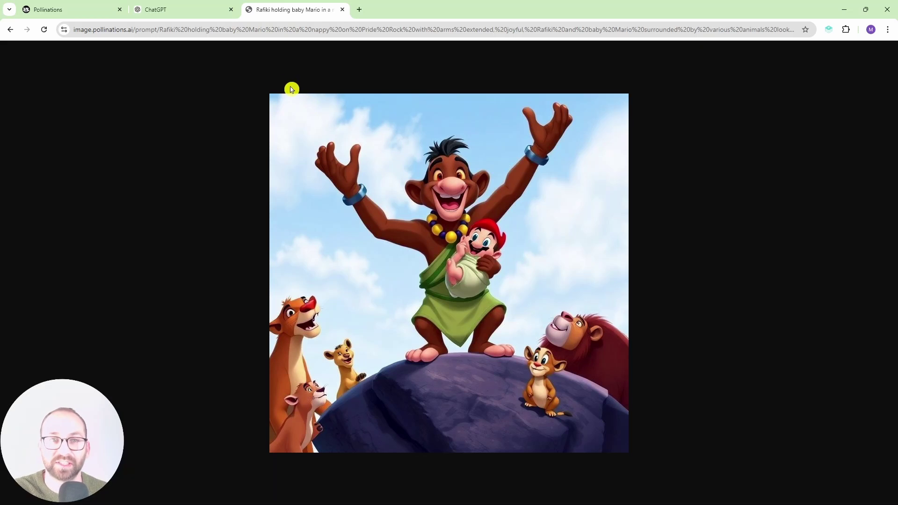
{"action": "left_click", "coordinate": [201, 12]}
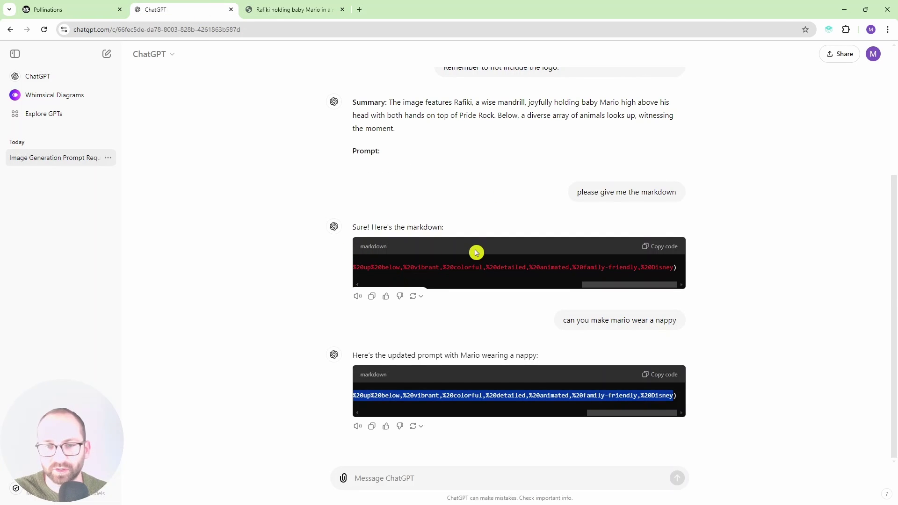
- Select the Rafiki description in the first ChatGPT prompt, then scroll Pollinations to its Image Feed
{"action": "scroll", "coordinate": [476, 253], "scroll_direction": "up", "scroll_amount": 4}
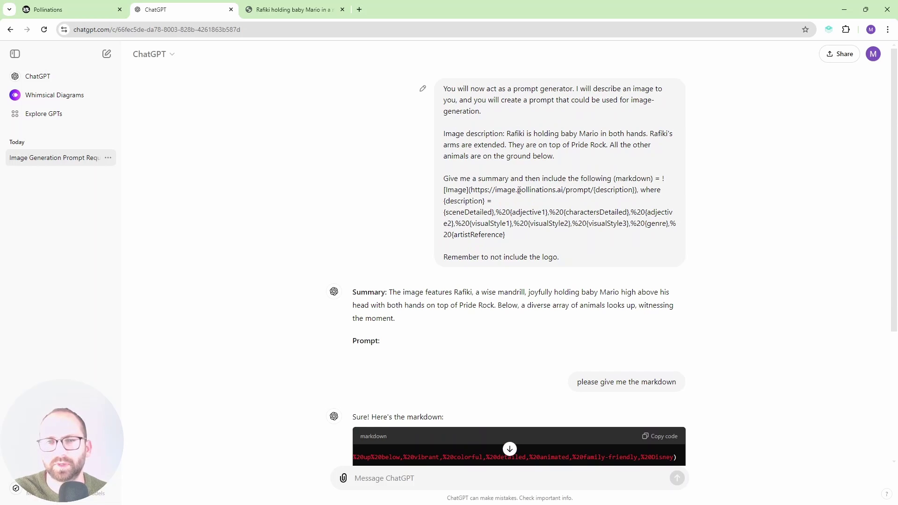
{"action": "left_click_drag", "start_coordinate": [519, 191], "coordinate": [568, 190]}
{"action": "left_click", "coordinate": [569, 189]}
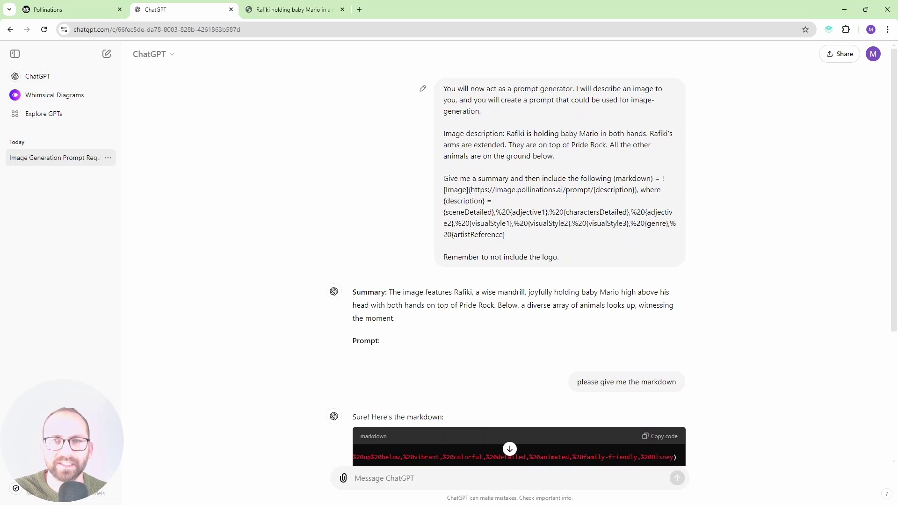
{"action": "left_click", "coordinate": [94, 10]}
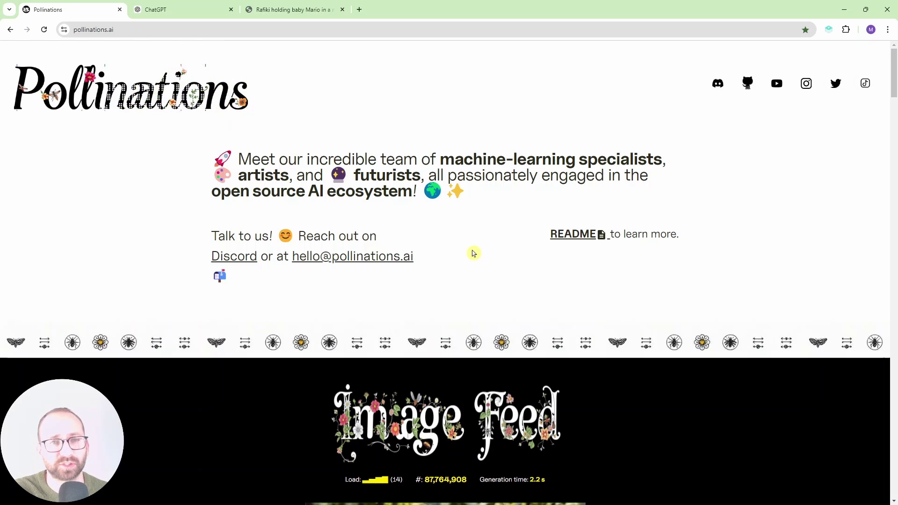
{"action": "scroll", "coordinate": [473, 253], "scroll_direction": "down", "scroll_amount": 3}
{"action": "scroll", "coordinate": [473, 253], "scroll_direction": "down", "scroll_amount": 7}
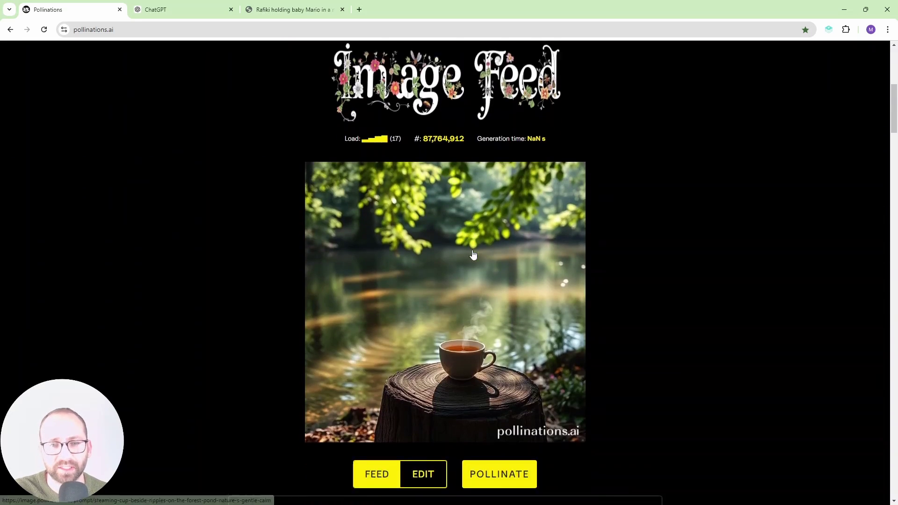
- Replace the urban-planning feed prompt with the Rafiki on Pride Rock description and pollinate
{"action": "left_click", "coordinate": [430, 249]}
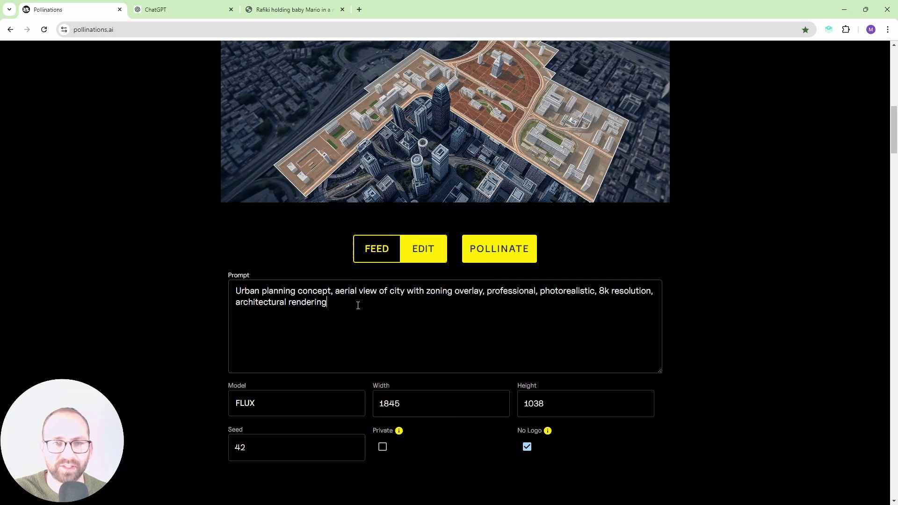
{"action": "key", "text": "ctrl+a"}
{"action": "key", "text": "BackSpace"}
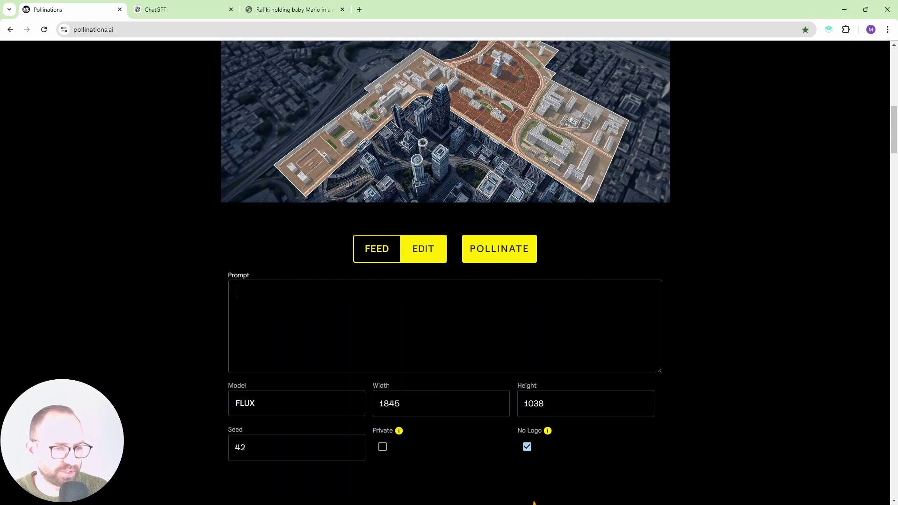
{"action": "type", "text": "Rafiki is holding baby Mario in both hands. Rafiki's arms are extended. They are on top of Pride Rock. All the other animals are on the ground below."}
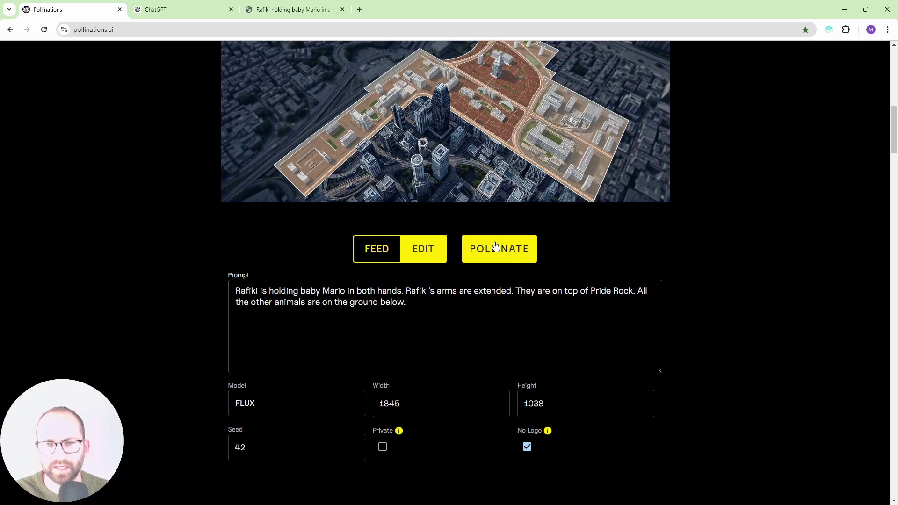
{"action": "left_click", "coordinate": [496, 248]}
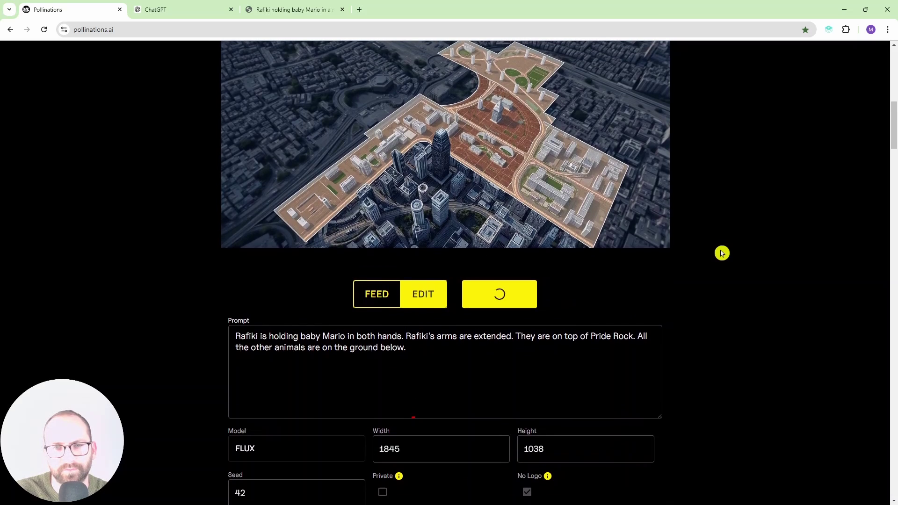
- View the finished Pride Rock image with Rafiki, Mario and animals below
{"action": "scroll", "coordinate": [722, 253], "scroll_direction": "up", "scroll_amount": 1}
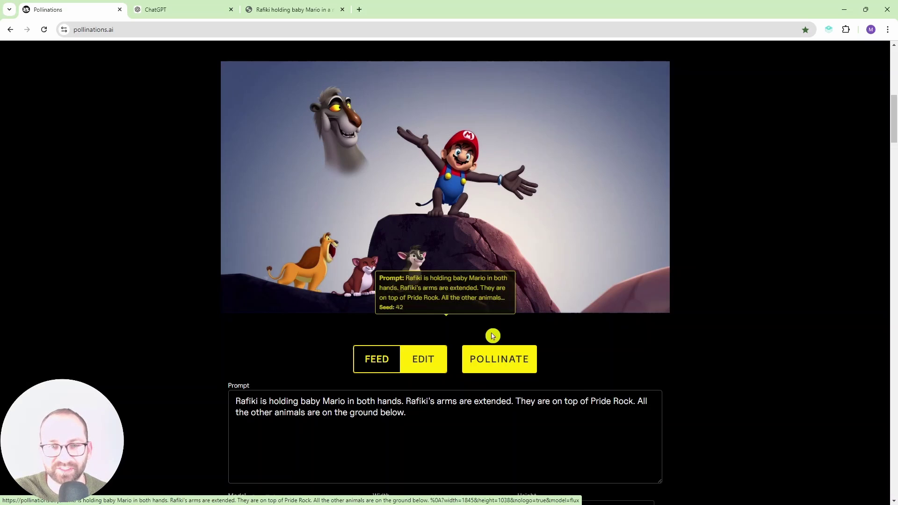
- Regenerate two alternative images from the same Rafiki prompt
{"action": "left_click", "coordinate": [516, 365]}
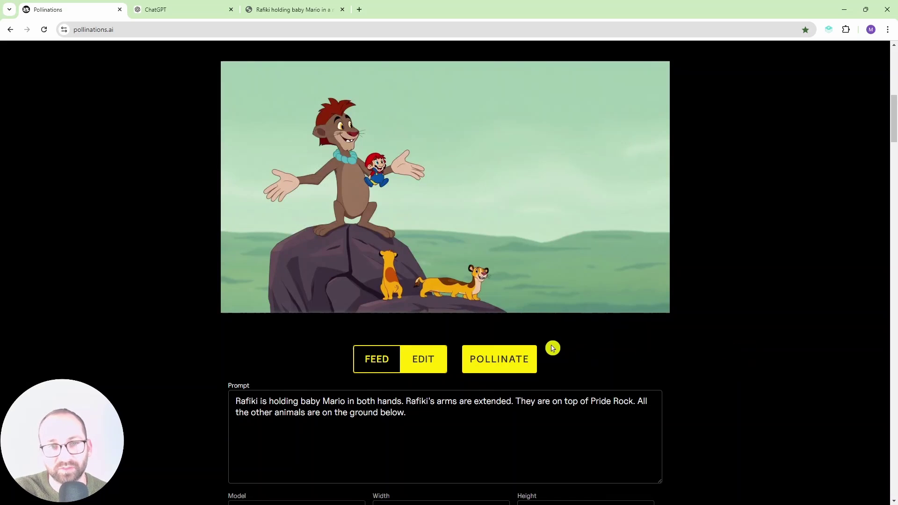
{"action": "left_click", "coordinate": [500, 363]}
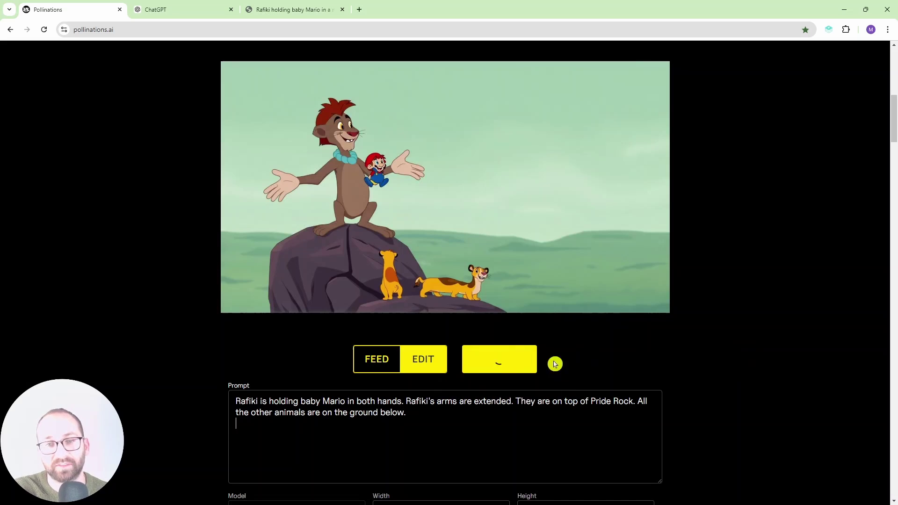